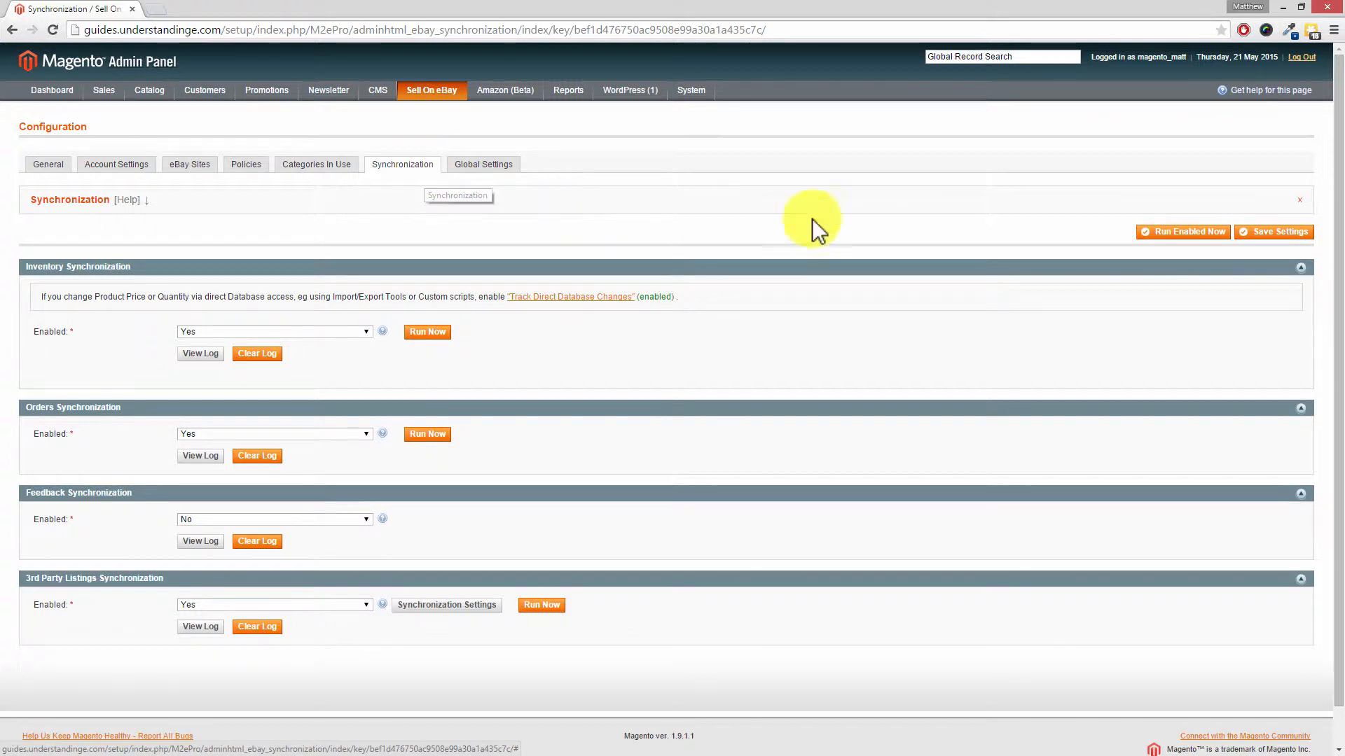
Enable Feedback Synchronization by setting it to Yes and save the synchronization settings
drag(1337, 180, 1338, 222)
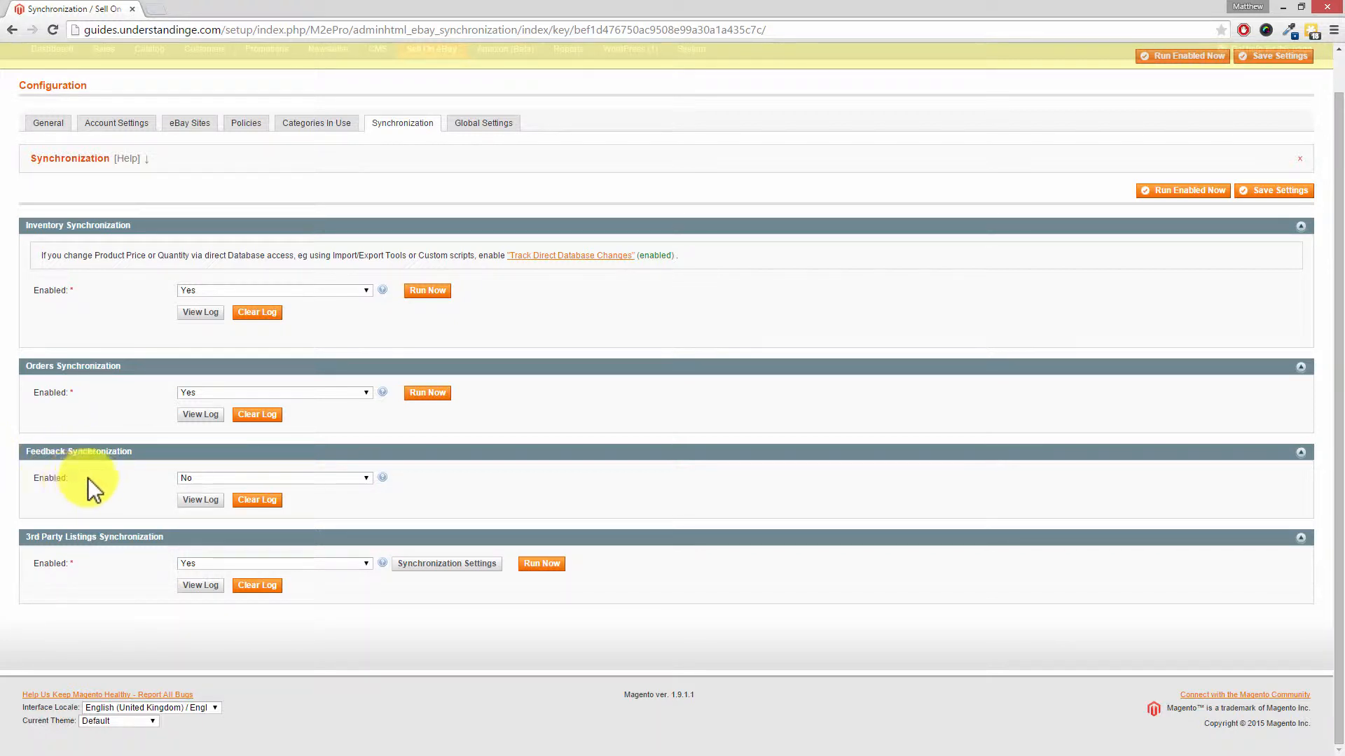
click(224, 479)
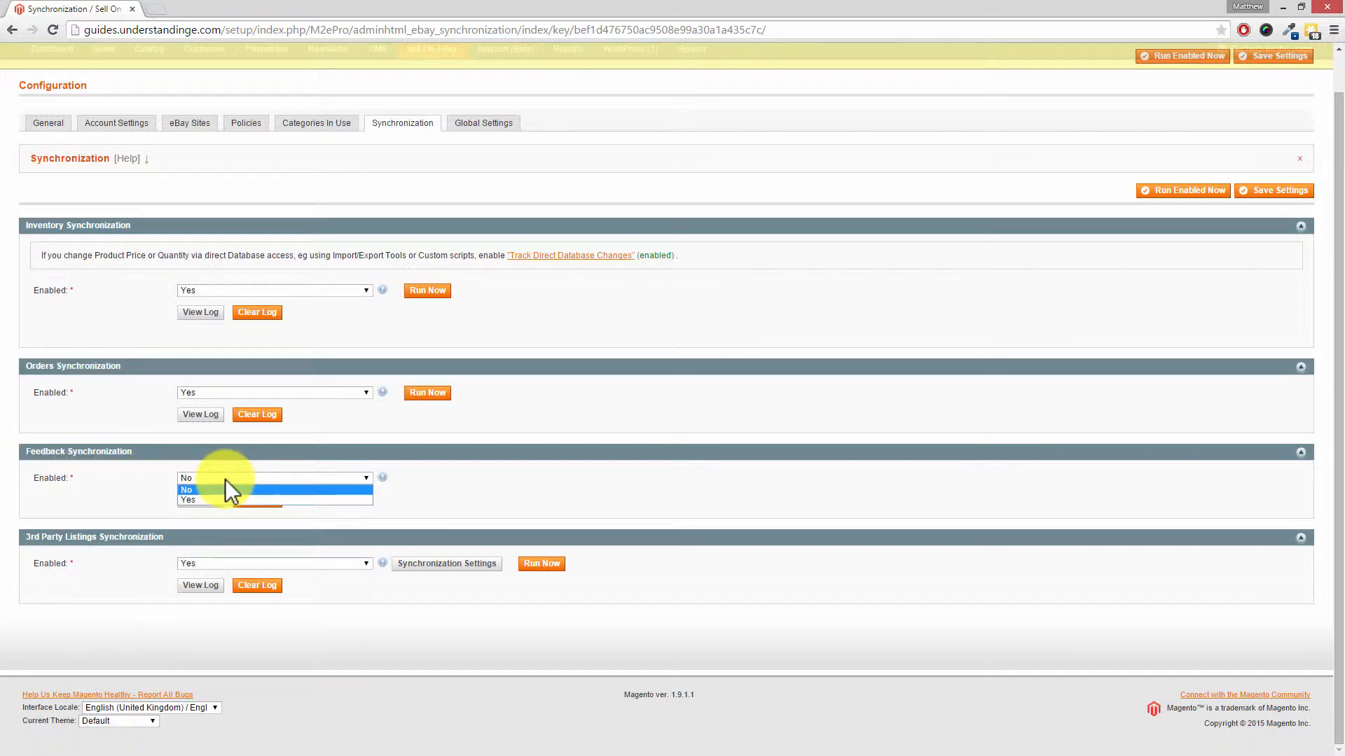
click(212, 499)
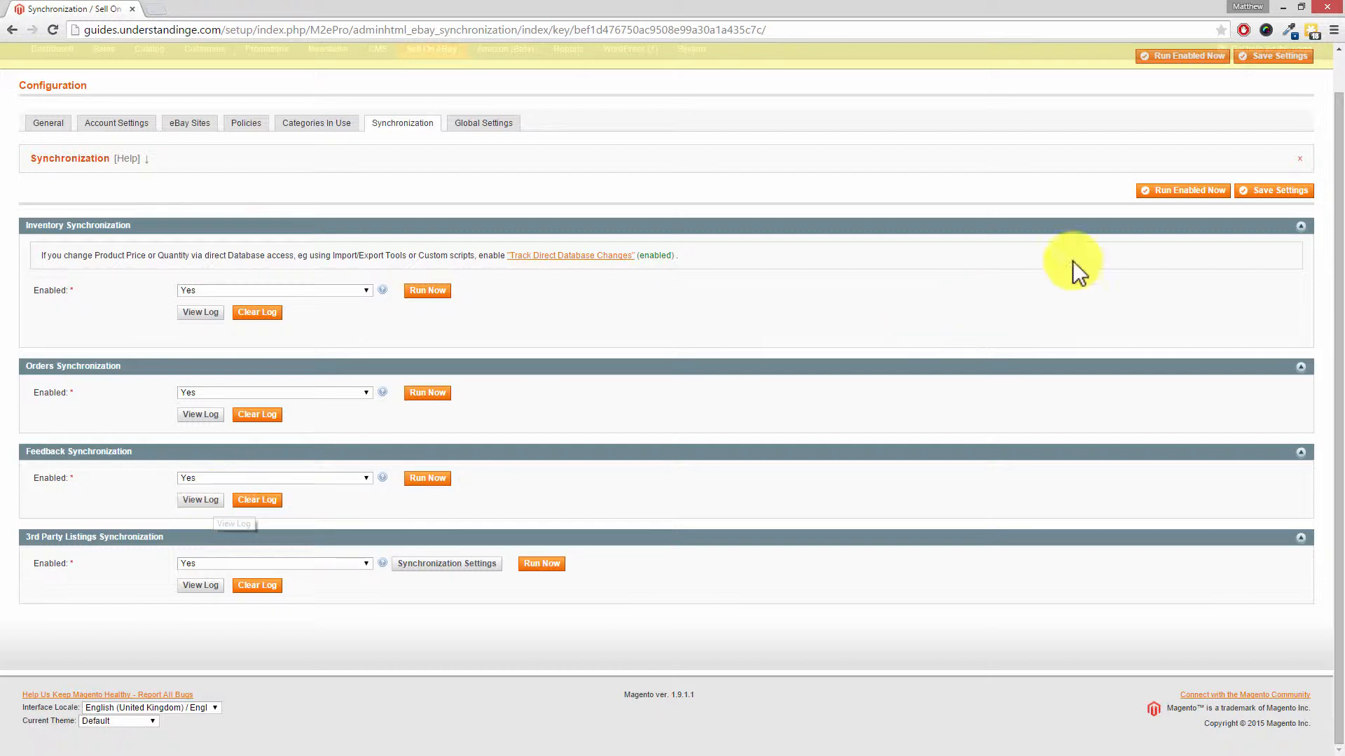
click(1264, 194)
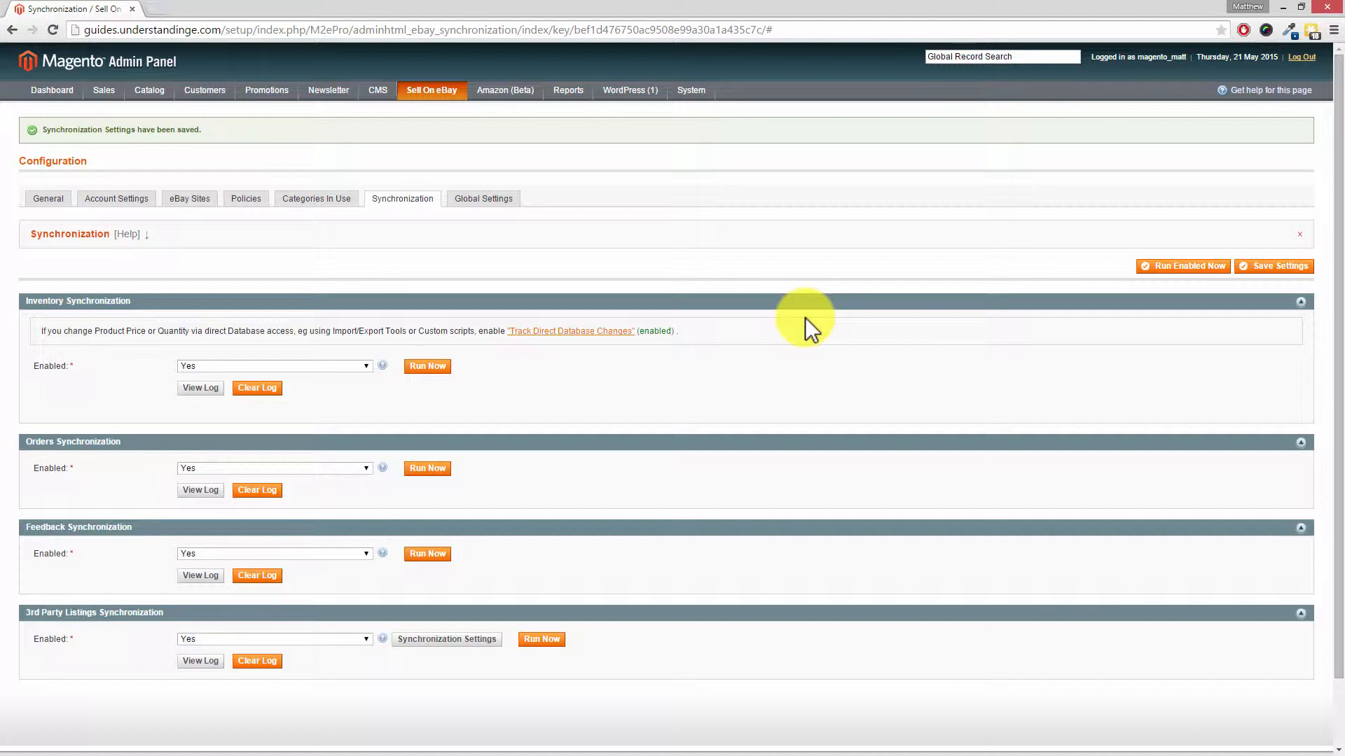
Open the feedback settings of the existing eBay account for editing
click(136, 201)
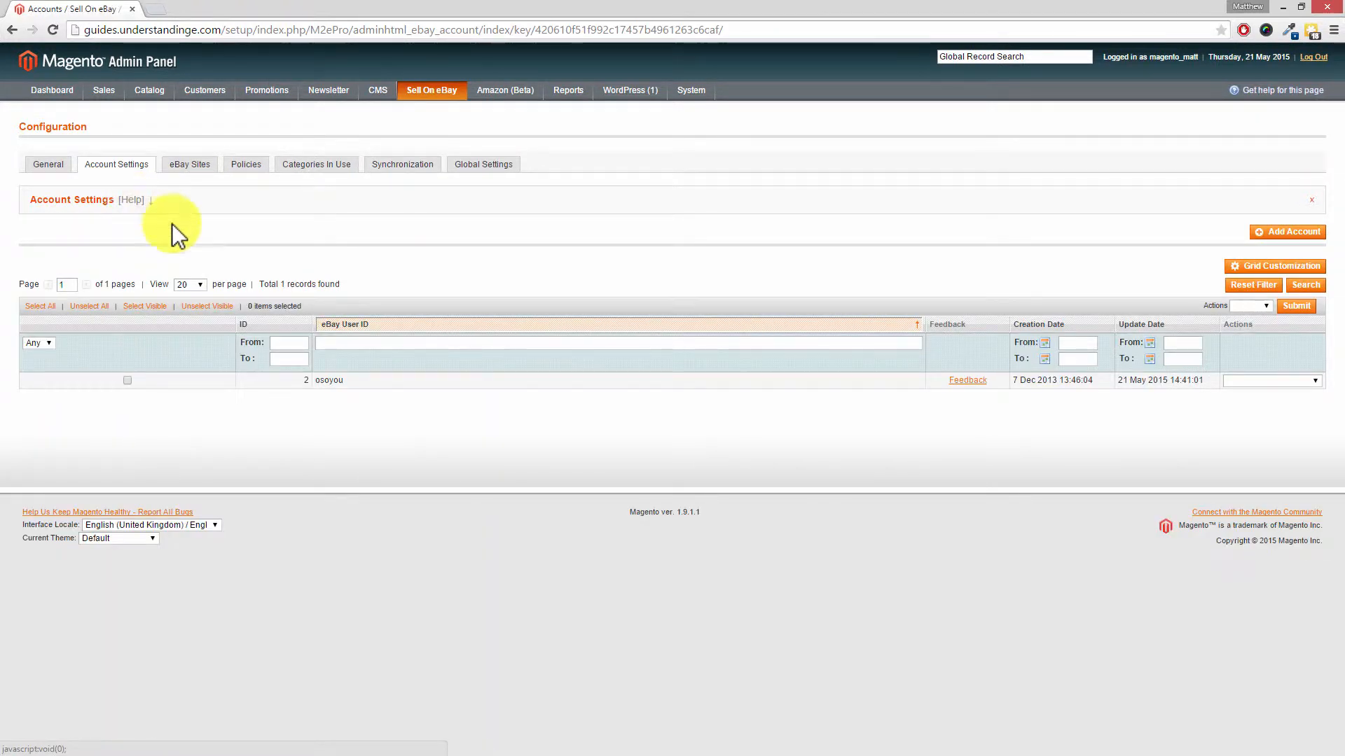
click(329, 382)
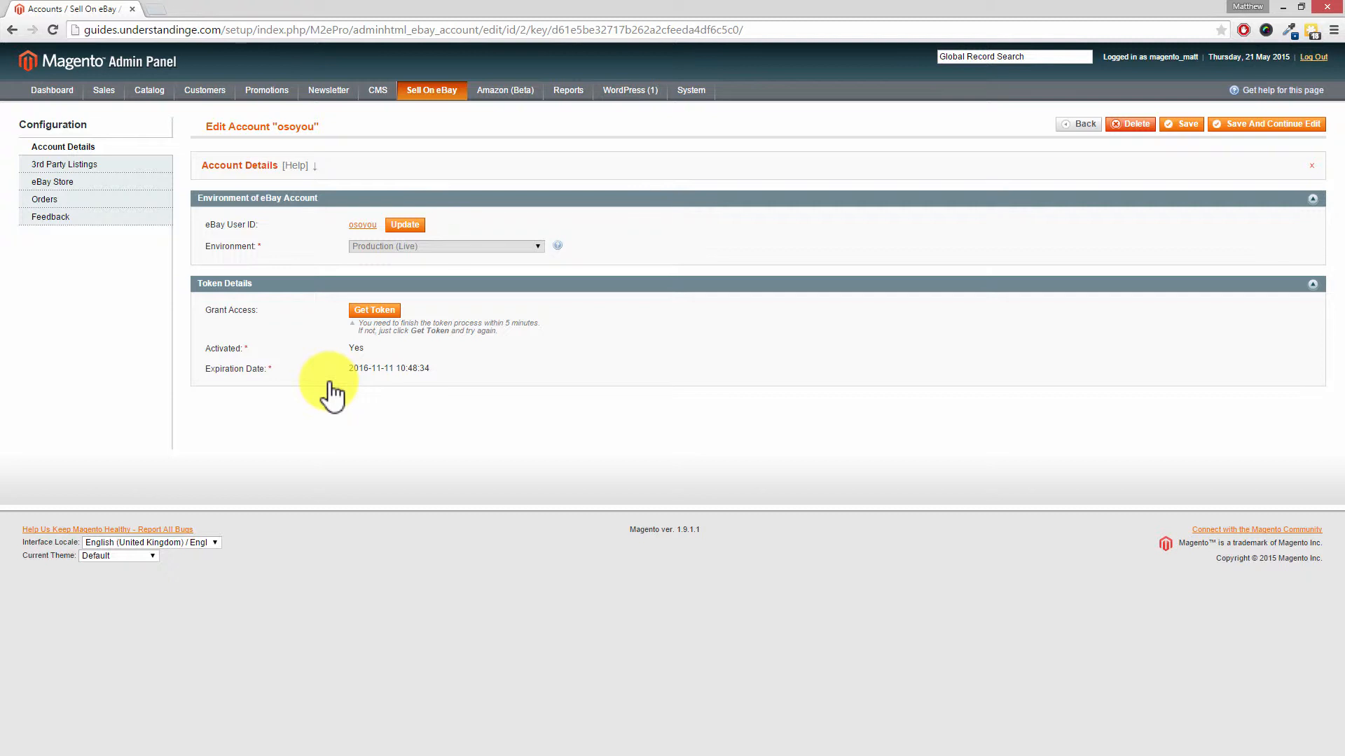
click(52, 218)
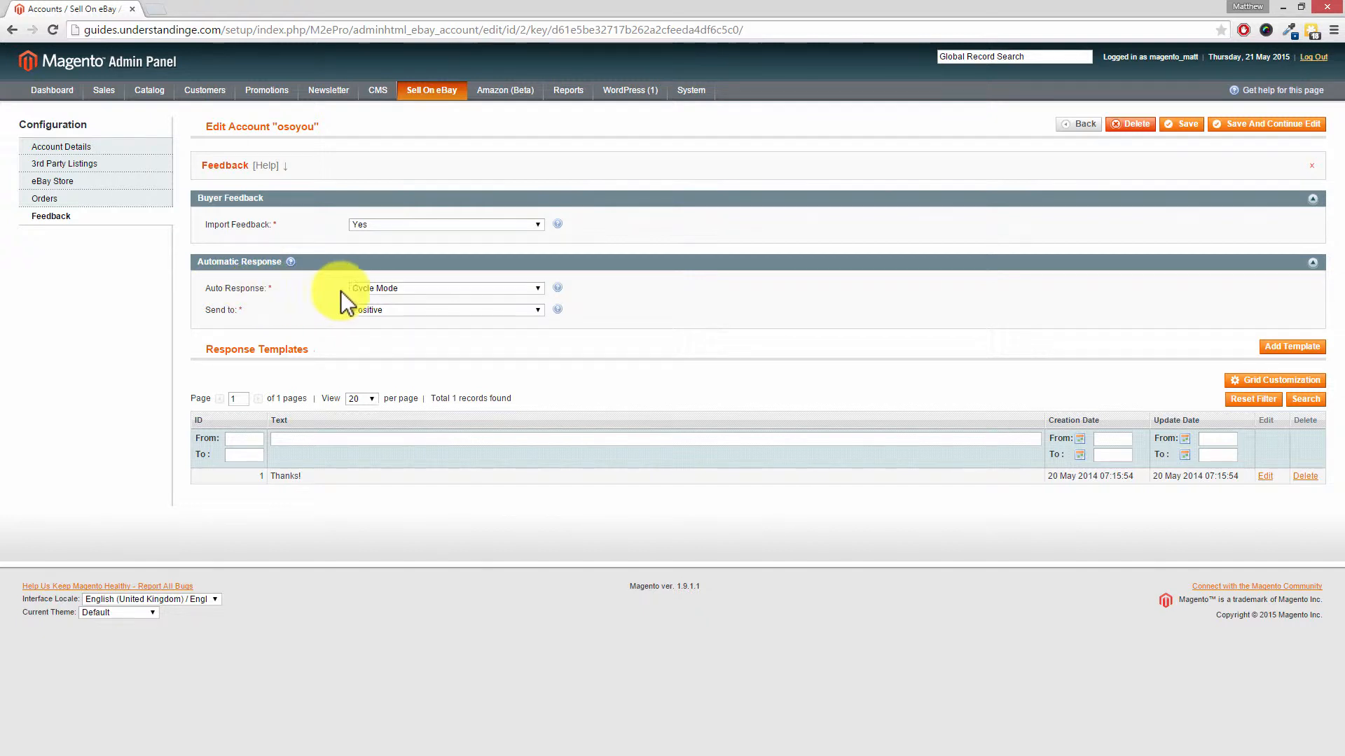
Try the Disabled auto response, return it to Cycle Mode, and check the choices for which feedback receives a response
click(390, 291)
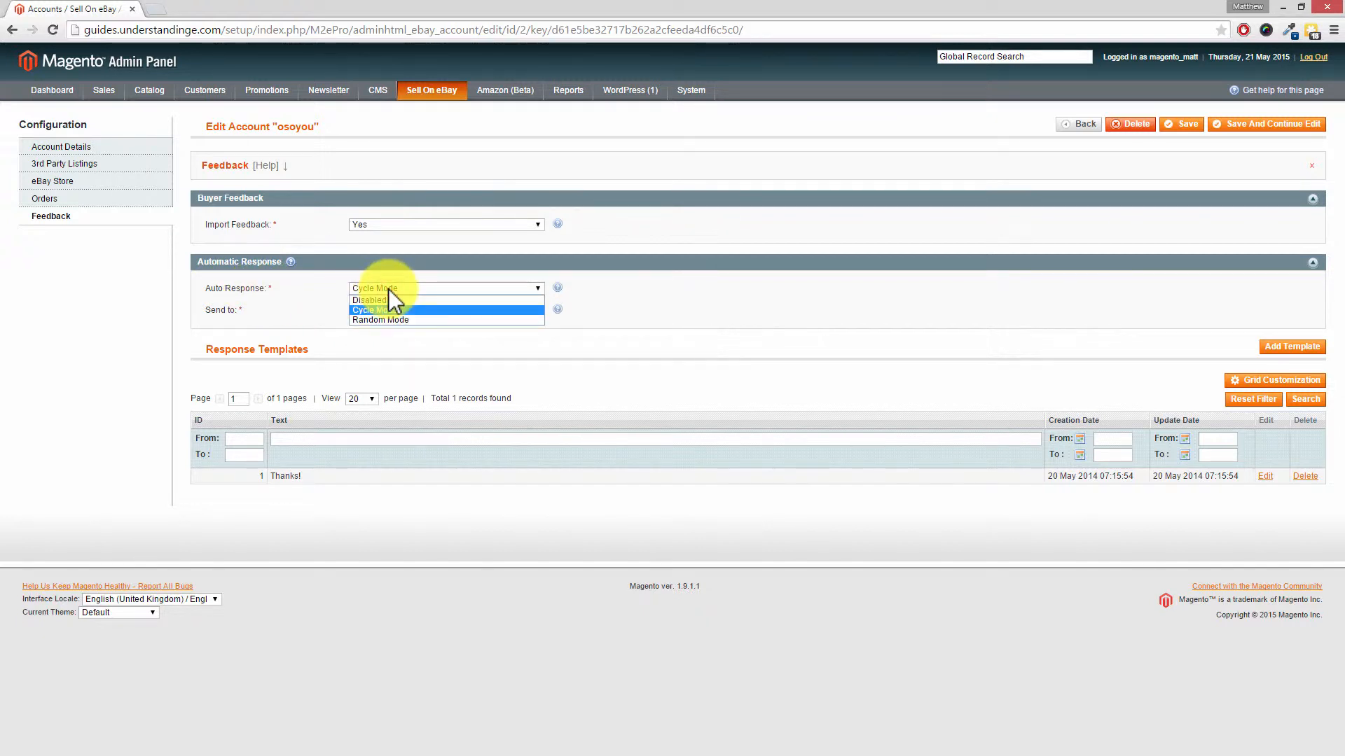
click(384, 300)
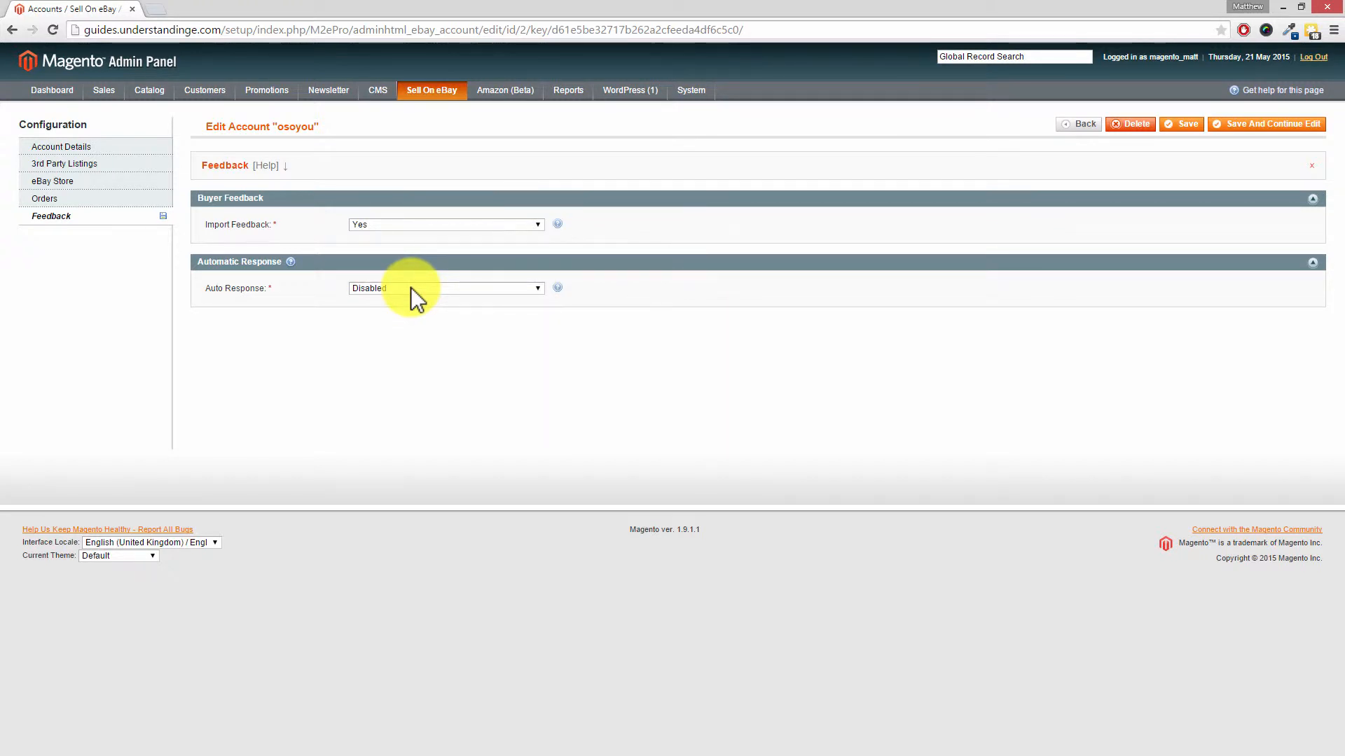
click(411, 287)
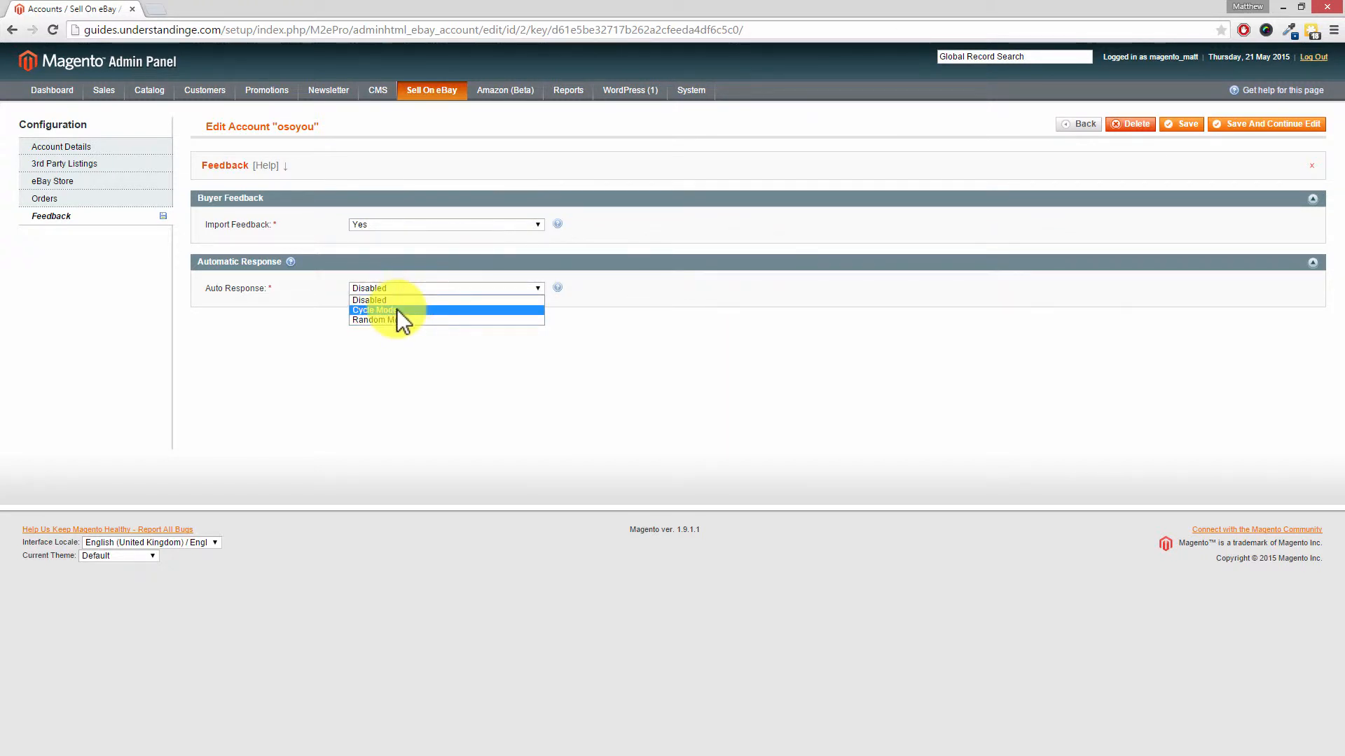
click(396, 309)
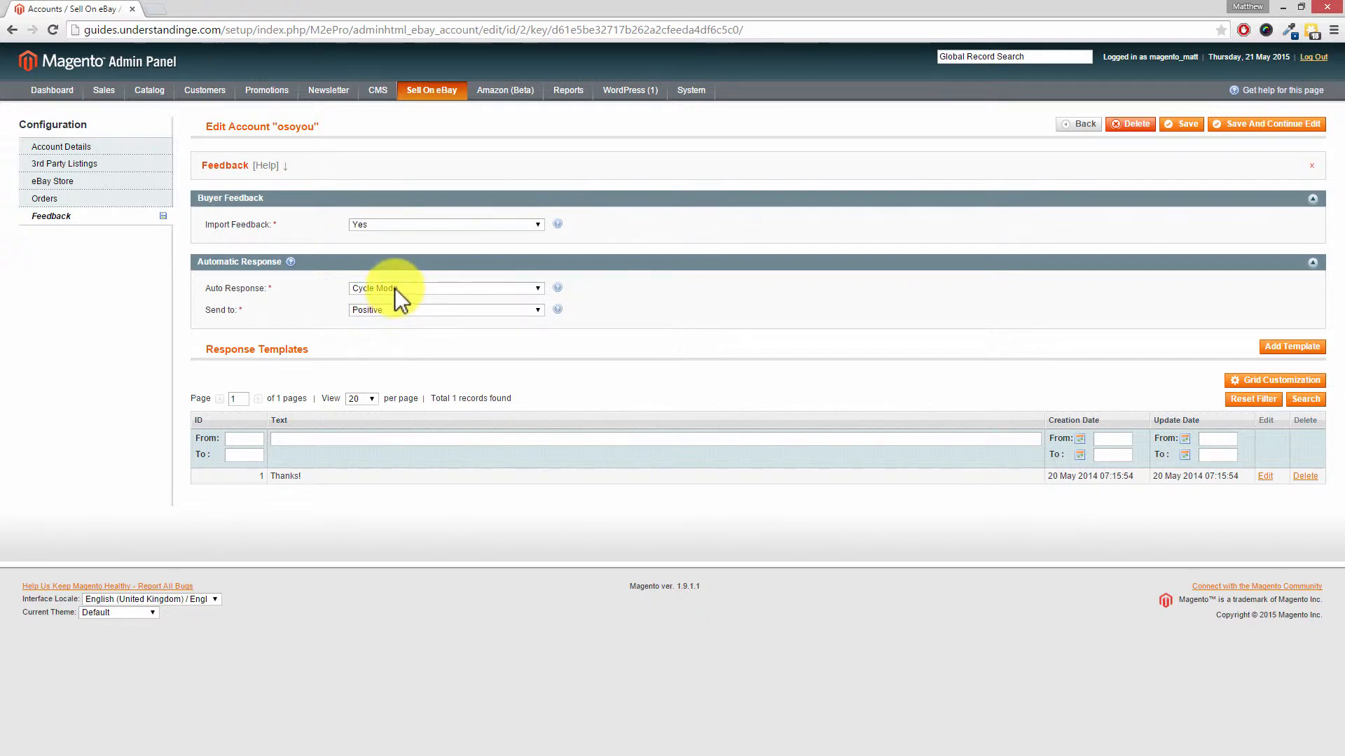
click(393, 286)
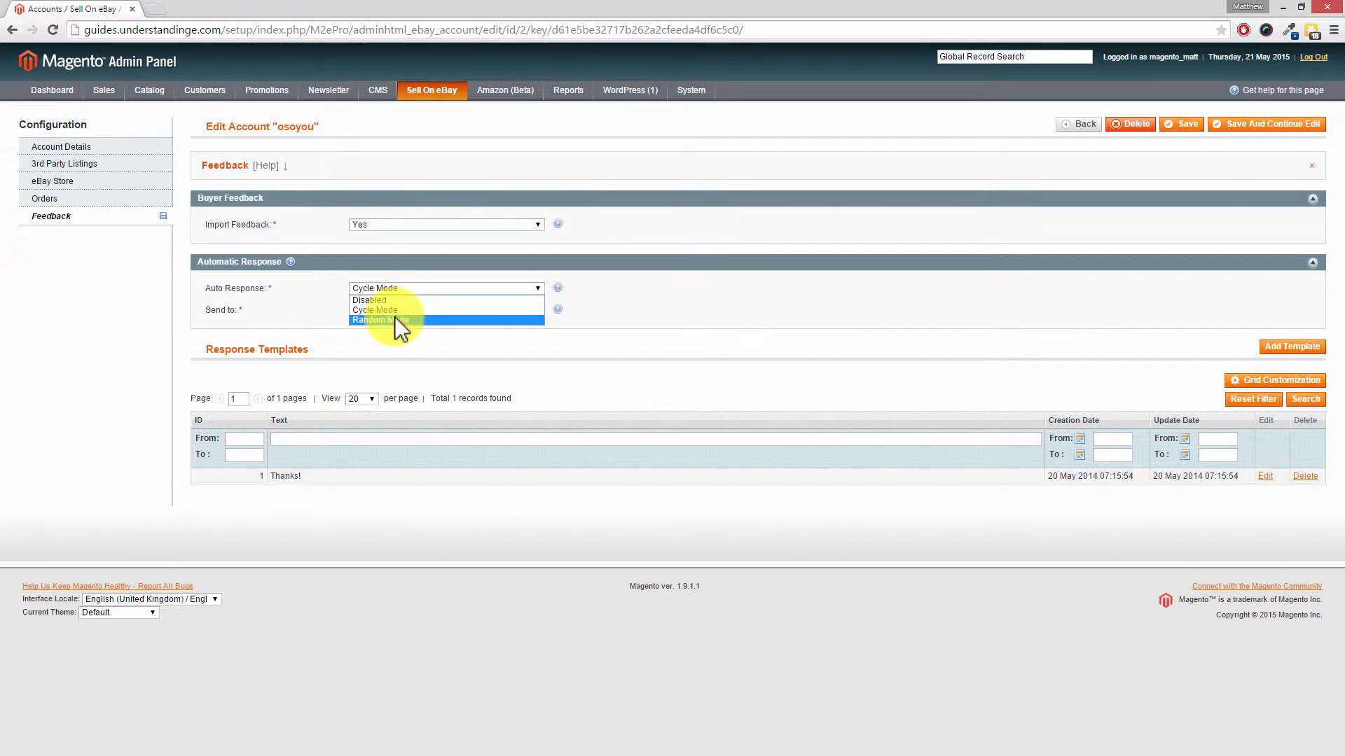
click(388, 310)
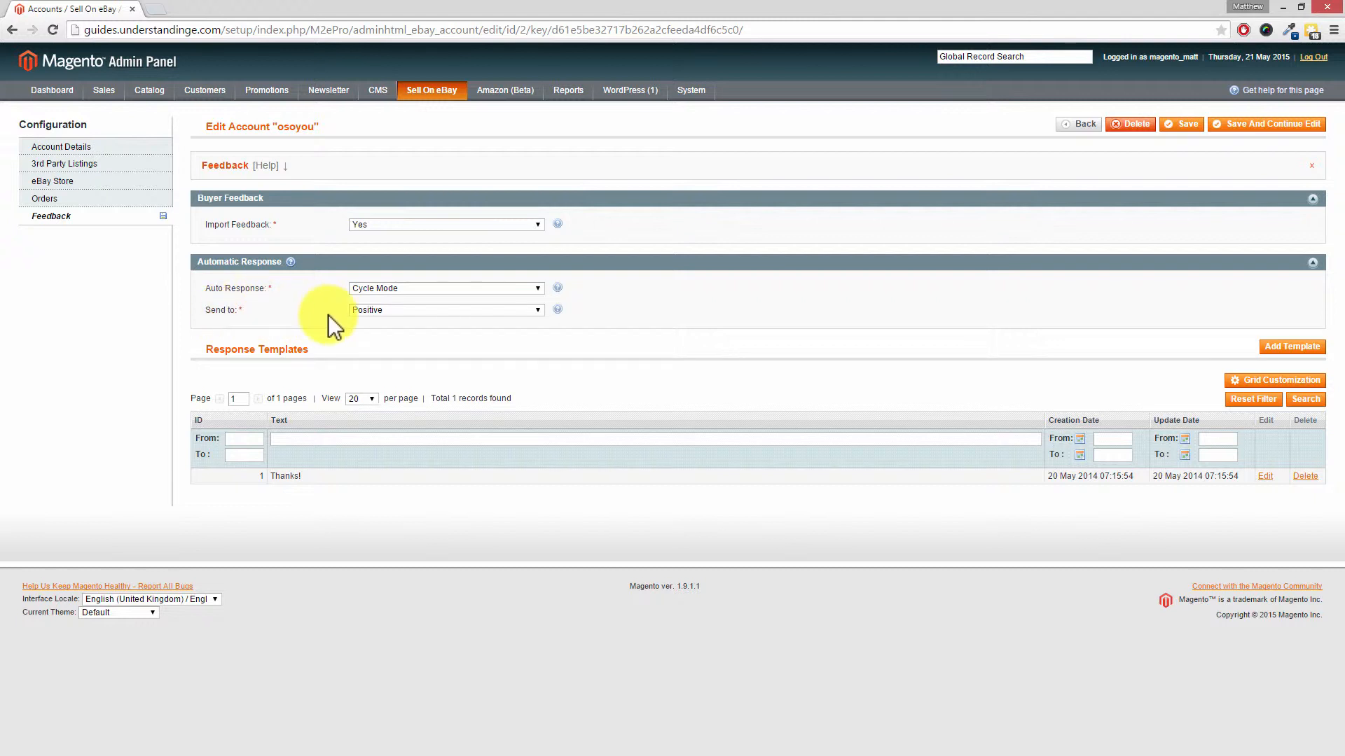
click(406, 310)
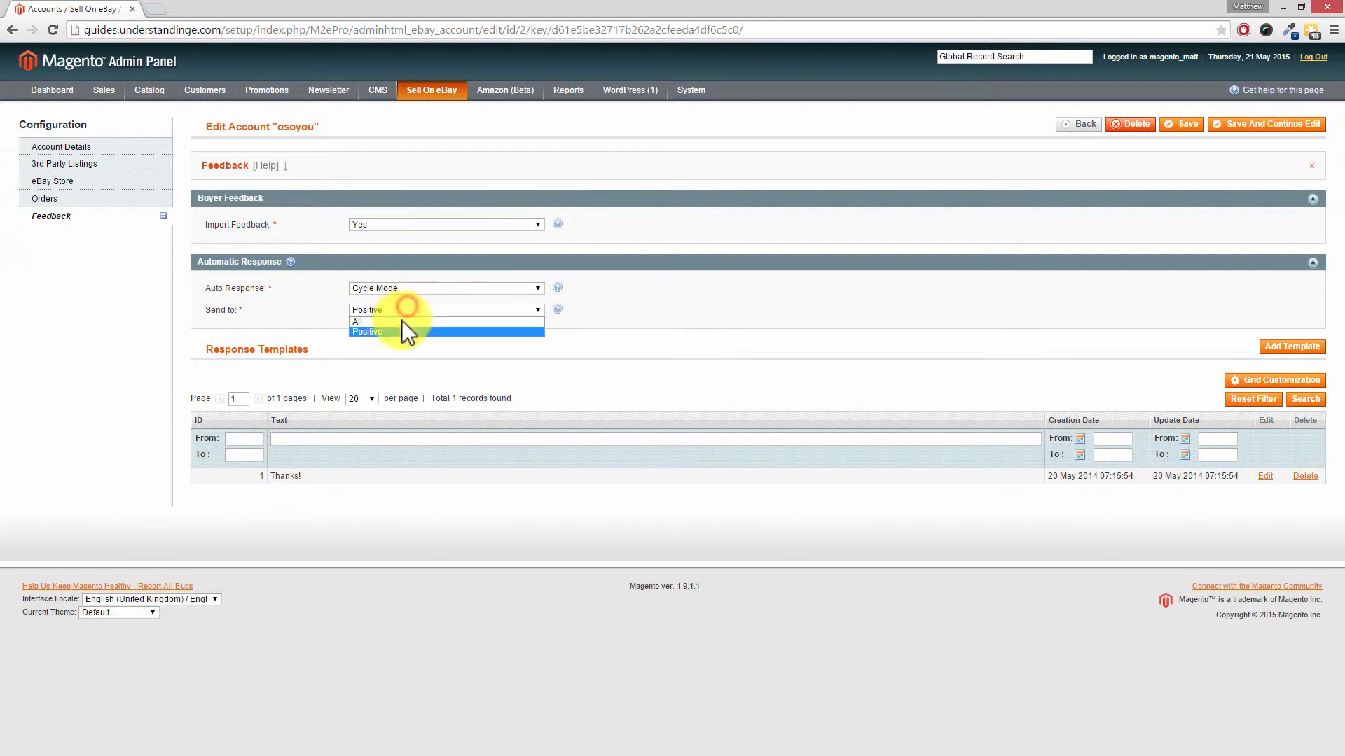
click(599, 330)
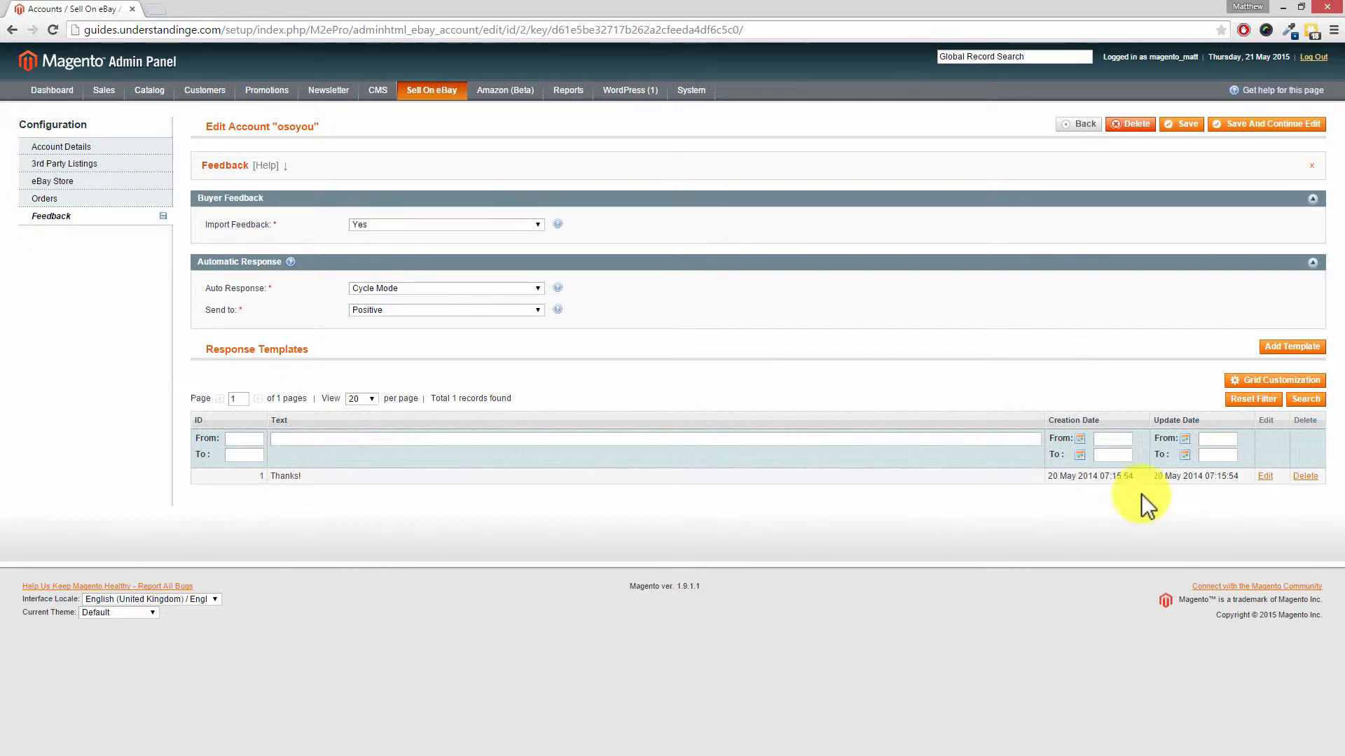
Change the existing response template's text to "Thanks! :)" and save the template
click(1266, 477)
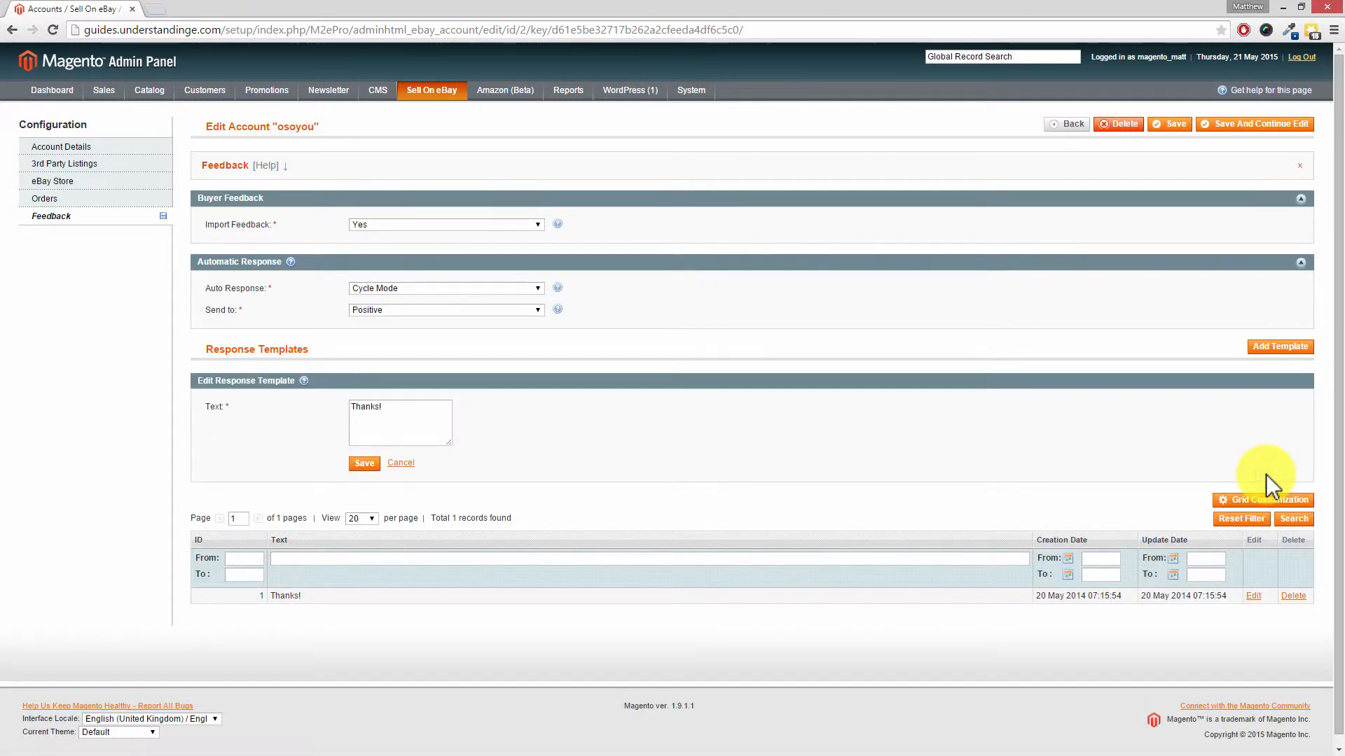
click(407, 407)
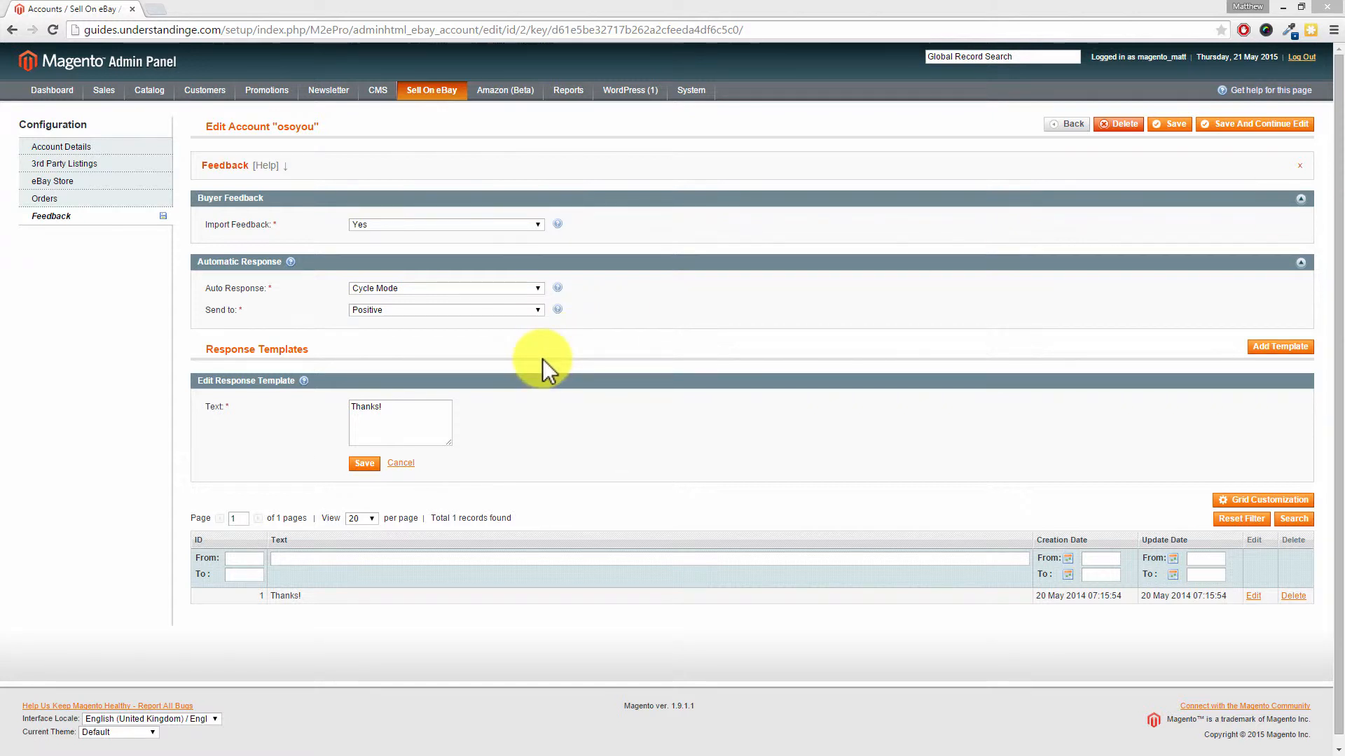
click(409, 412)
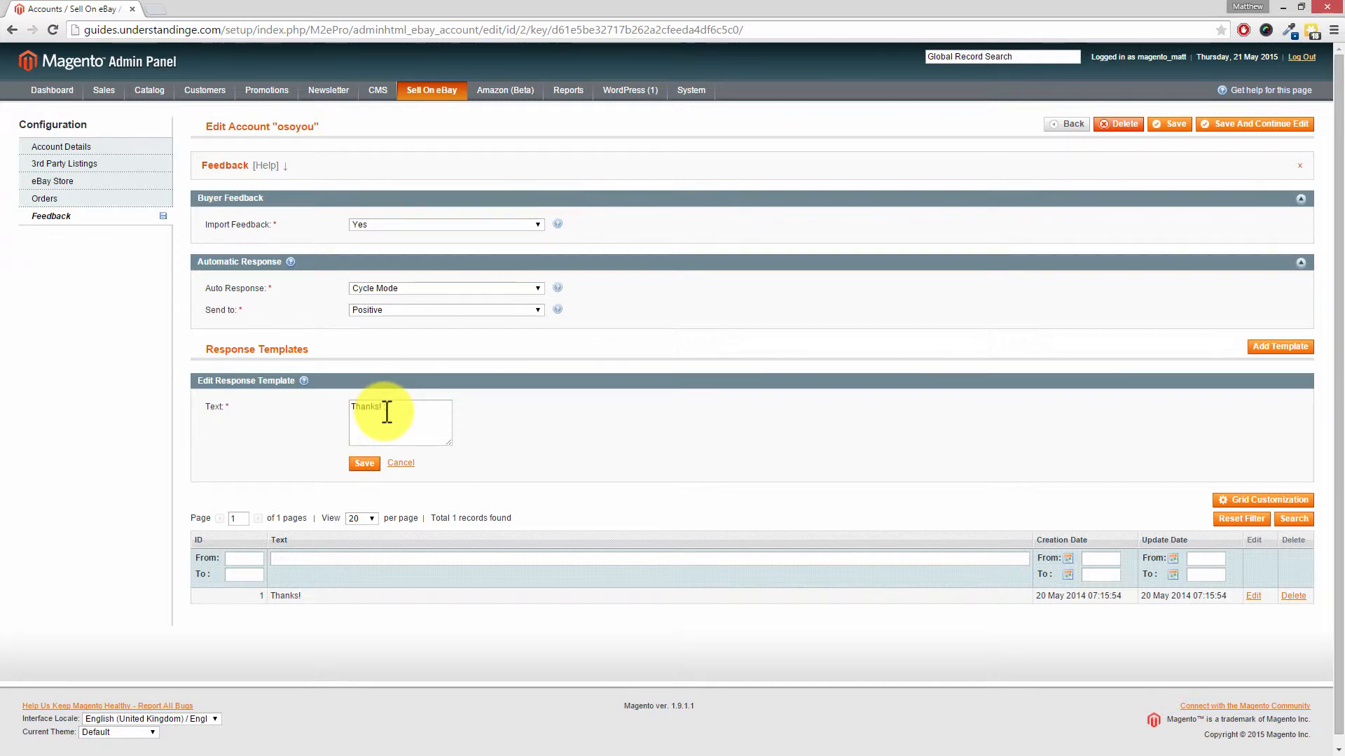
text(:))
click(364, 464)
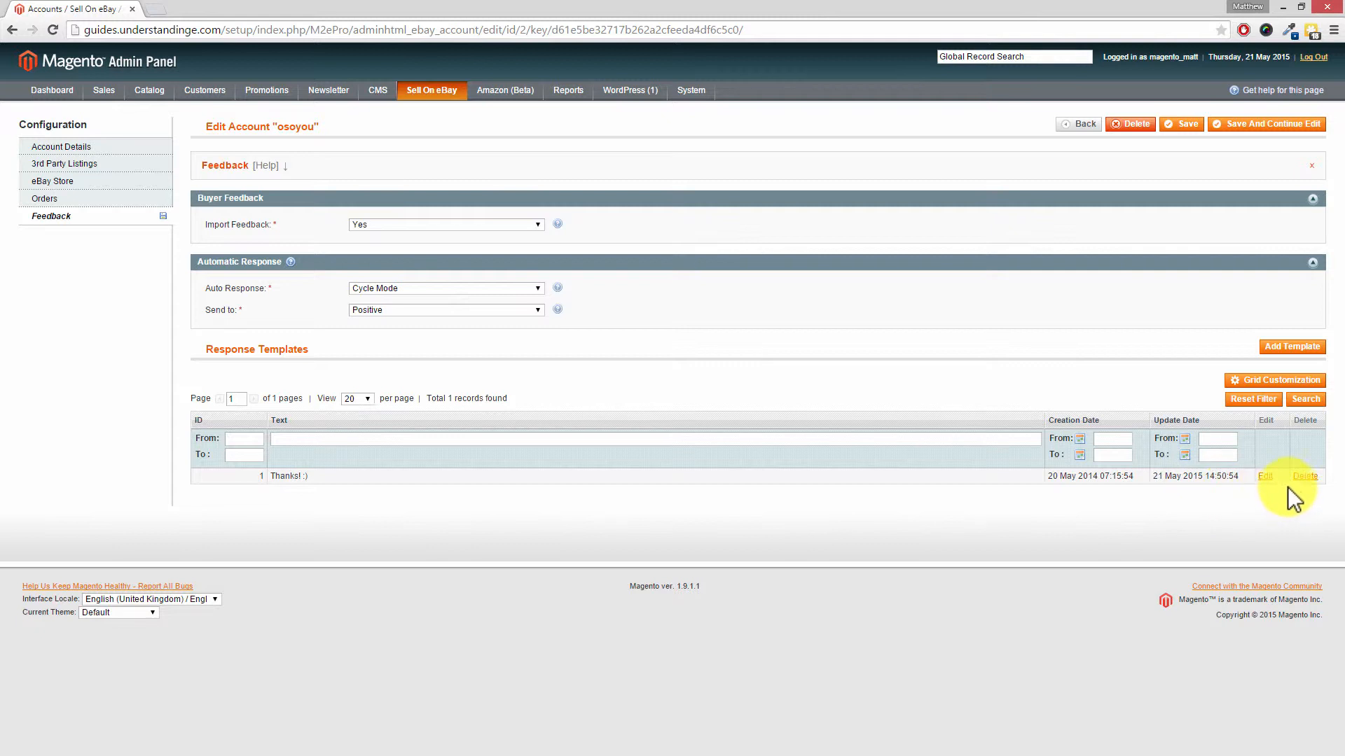
Add a second response template with the text "Many Thanks!" and save the eBay account
click(1293, 347)
click(387, 417)
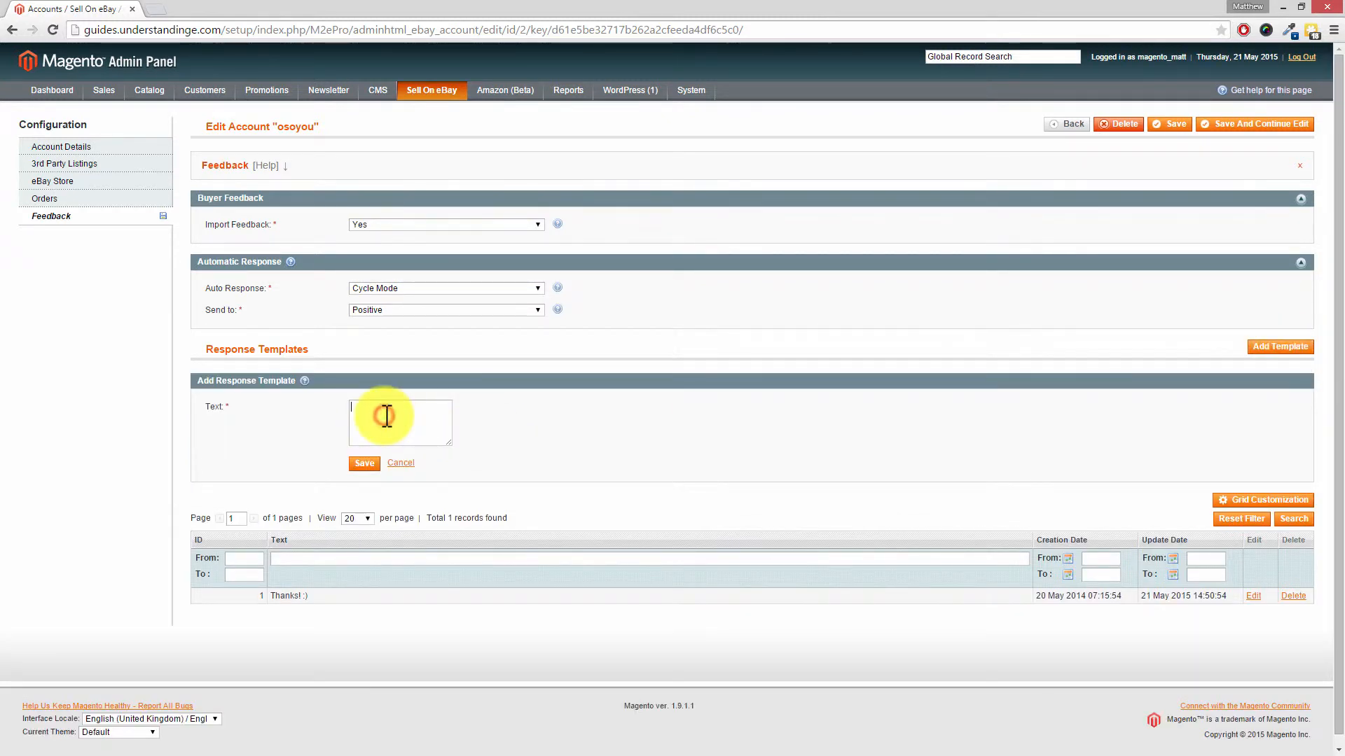
text(Many Thanks!)
click(367, 462)
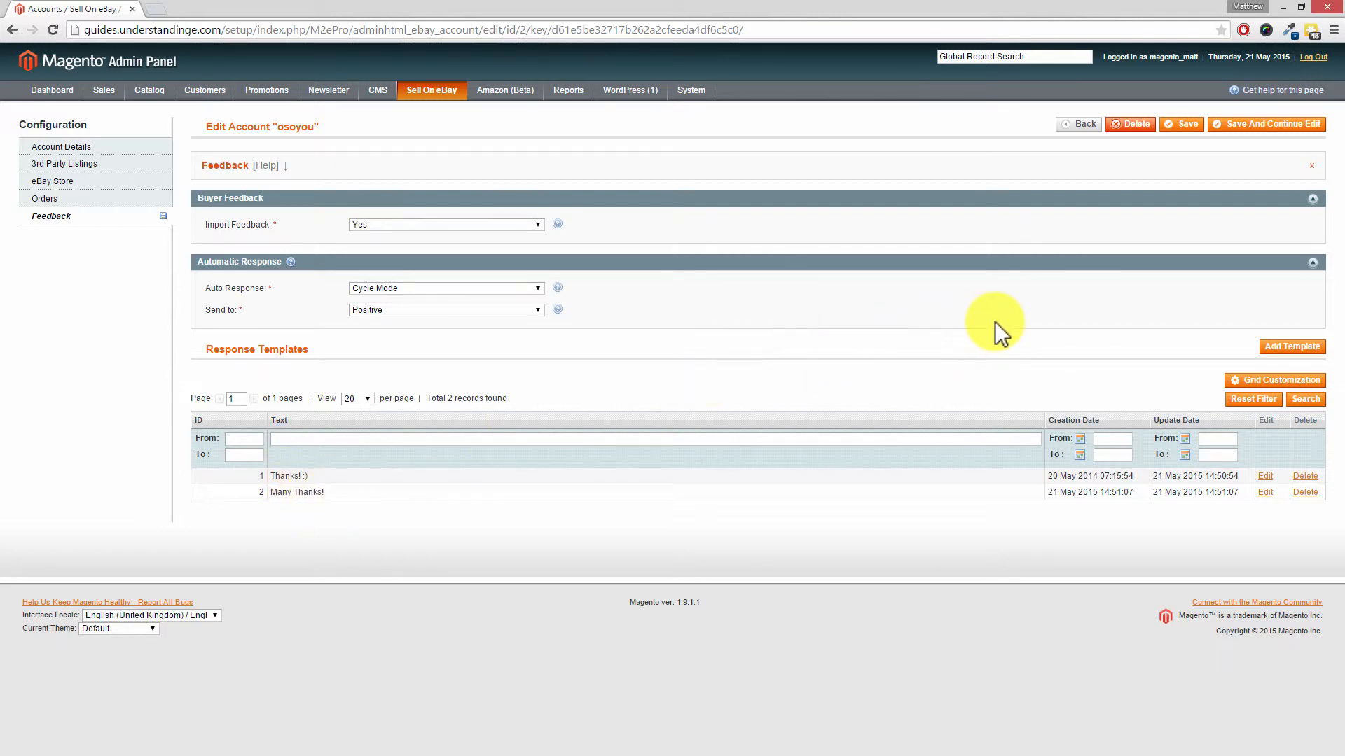
click(1192, 124)
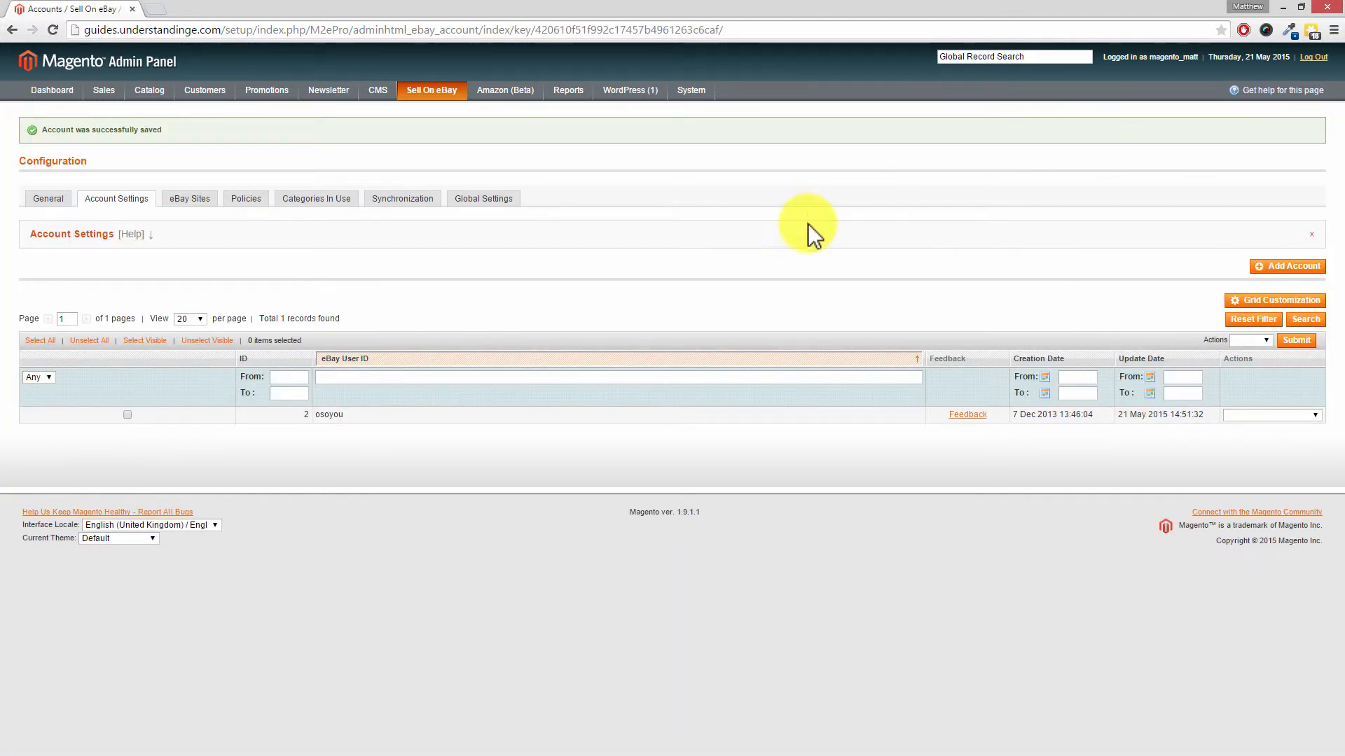
Reopen the eBay account's feedback settings to review the response templates, and save the account again
click(346, 417)
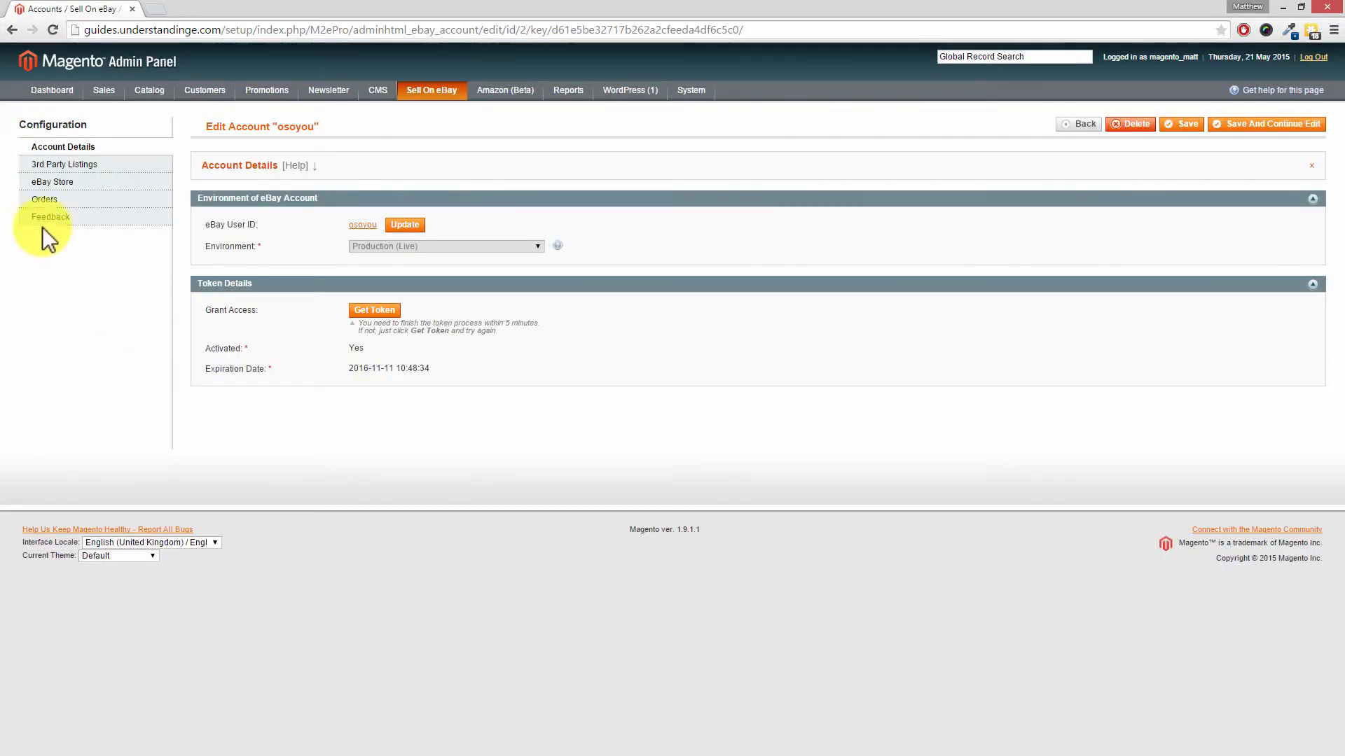
click(47, 219)
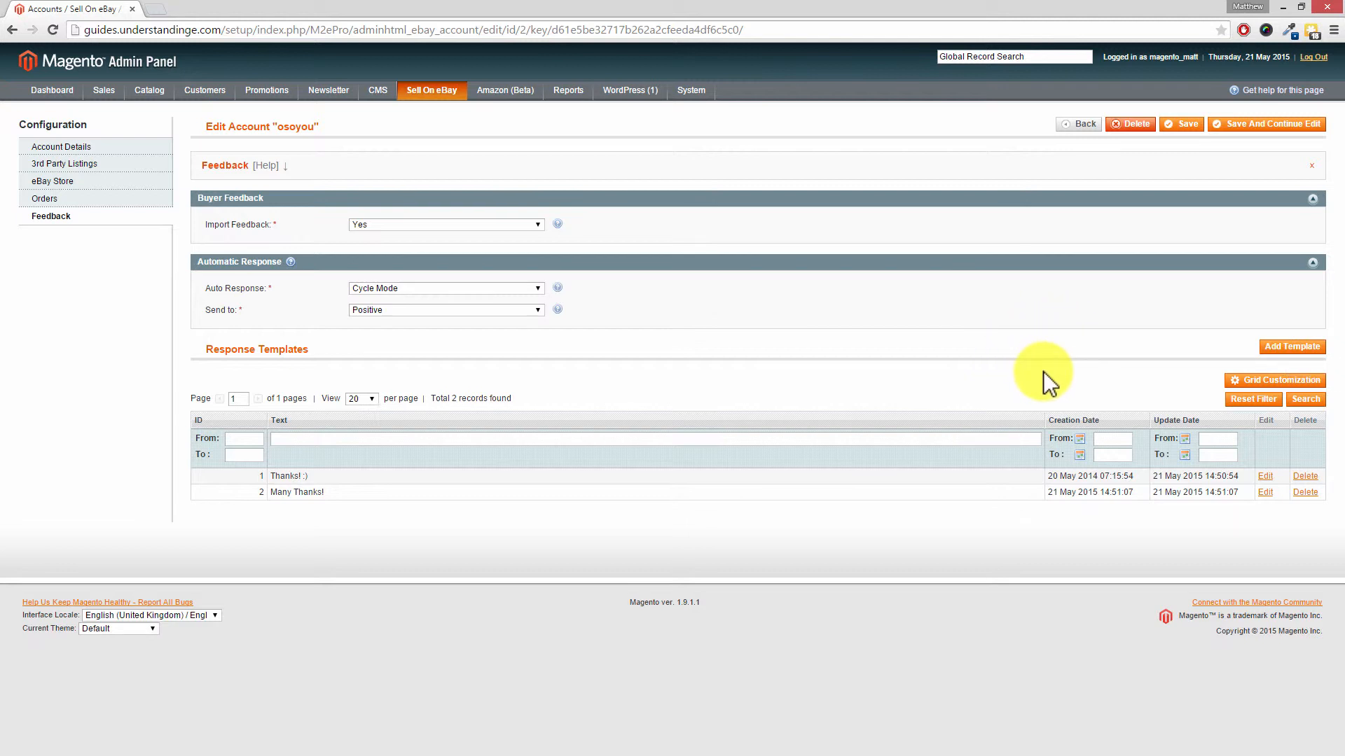
click(1182, 128)
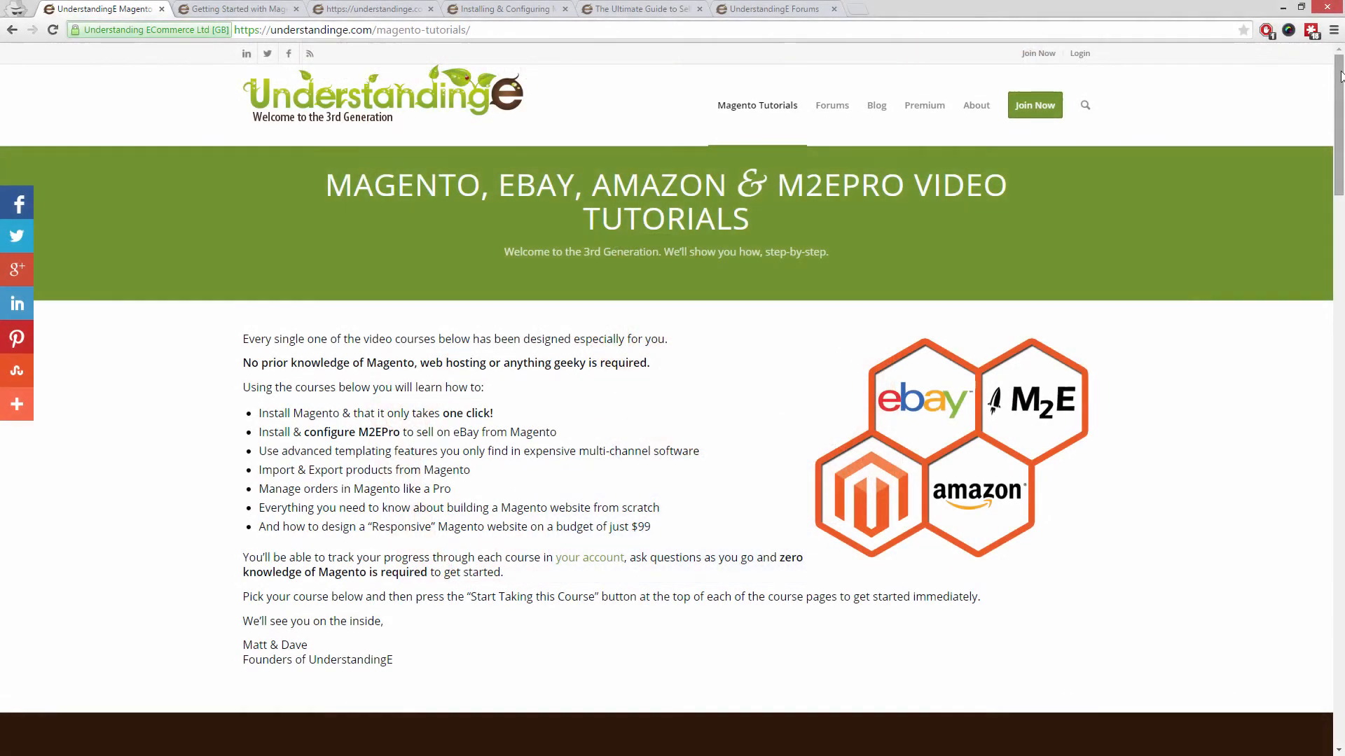
drag(1342, 76, 1342, 323)
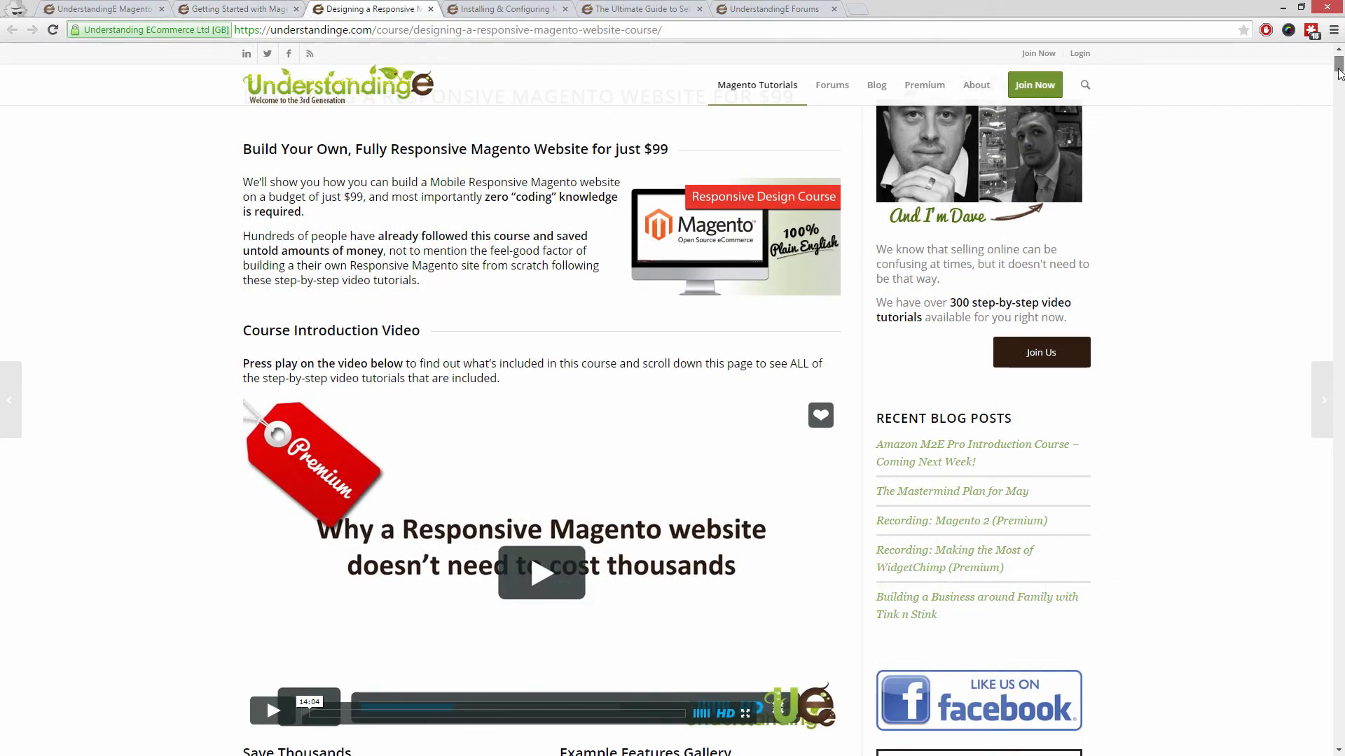
drag(1340, 70, 1340, 94)
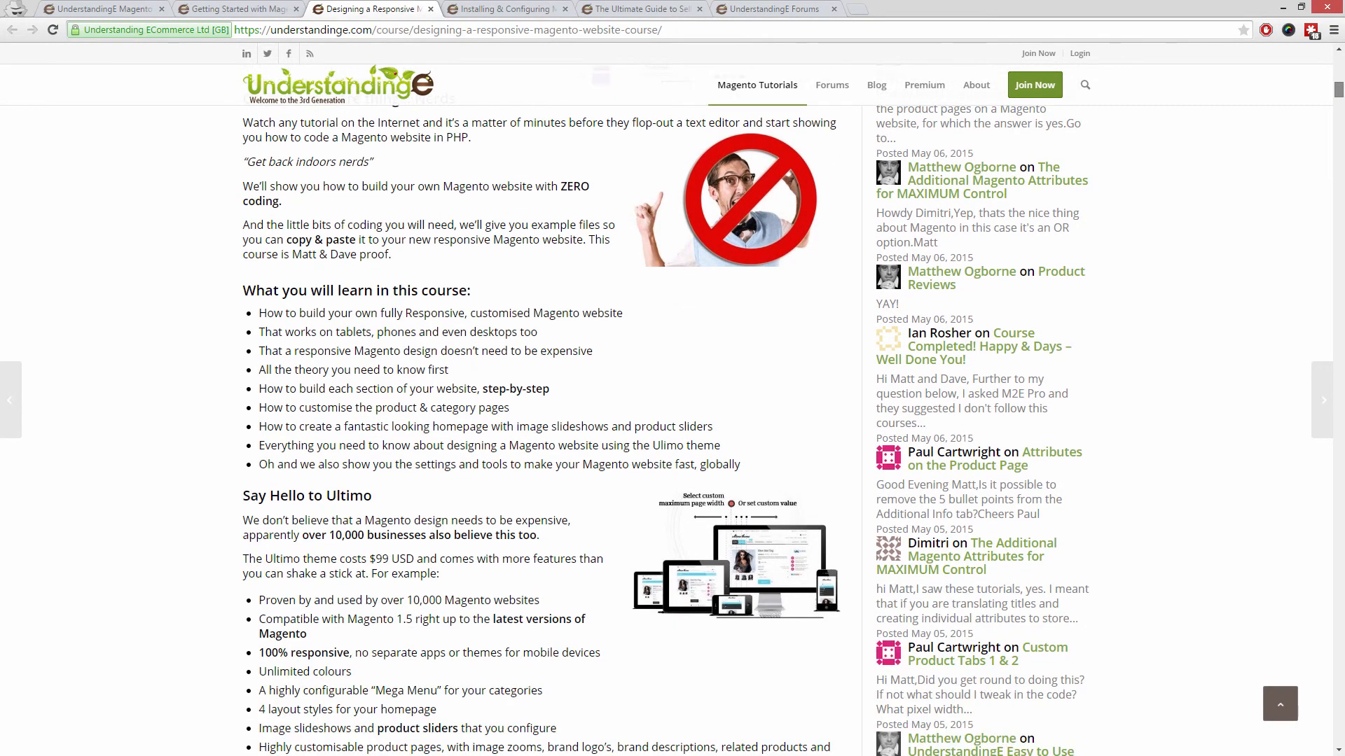